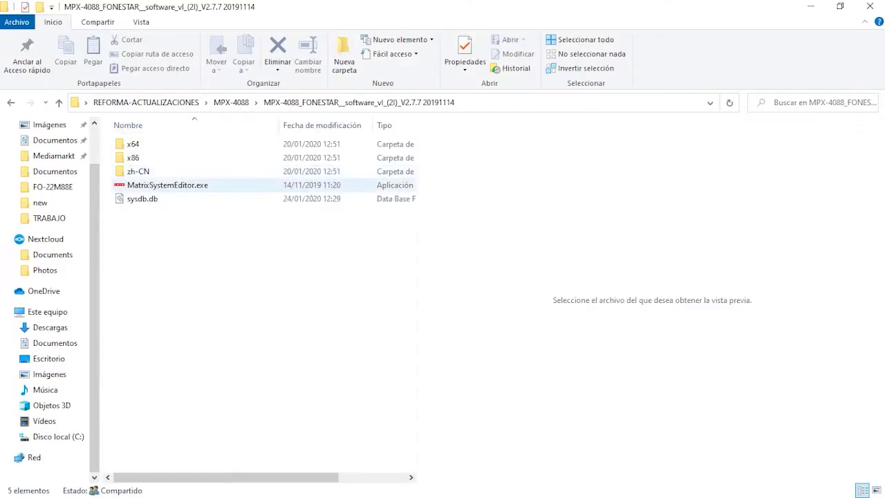
Launch MatrixSystemEditor.exe and scan the network for devices, allowing the program's access through the Windows firewall.
click(168, 184)
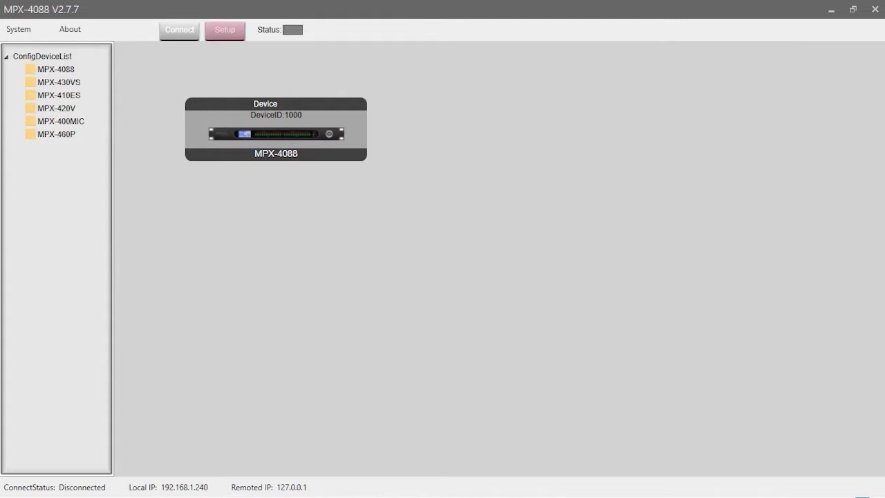
click(224, 29)
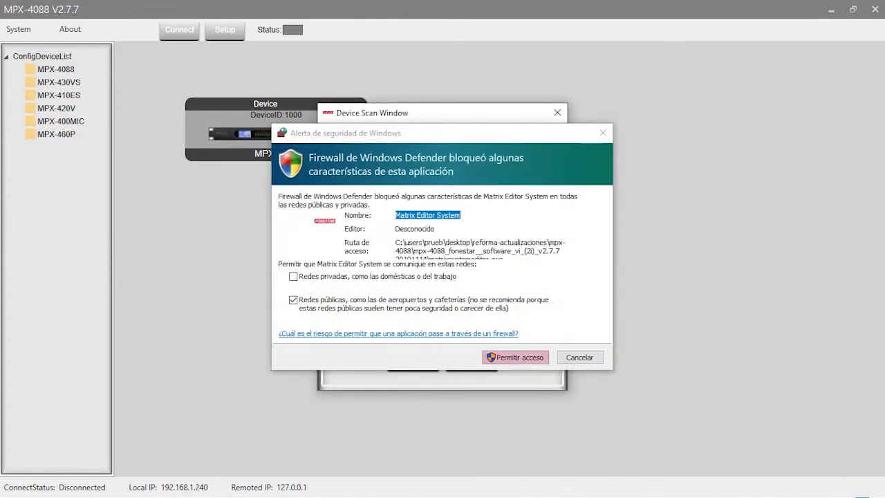
click(515, 358)
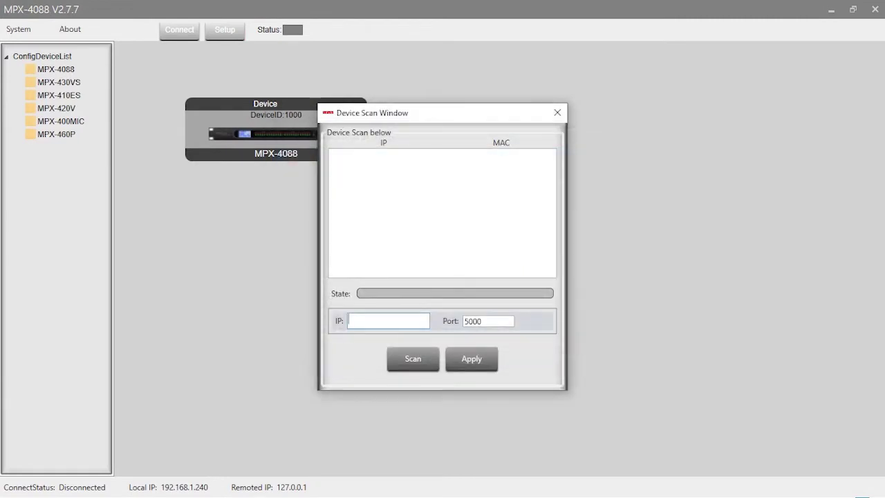
click(412, 358)
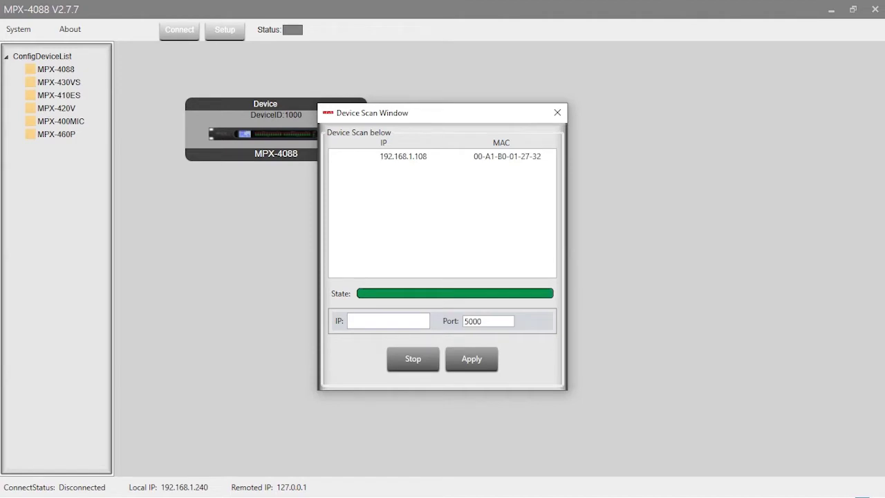
Stop the scan, apply the found device 192.168.1.108 as the remote address and connect to it.
click(405, 156)
click(403, 156)
double_click(403, 156)
click(413, 358)
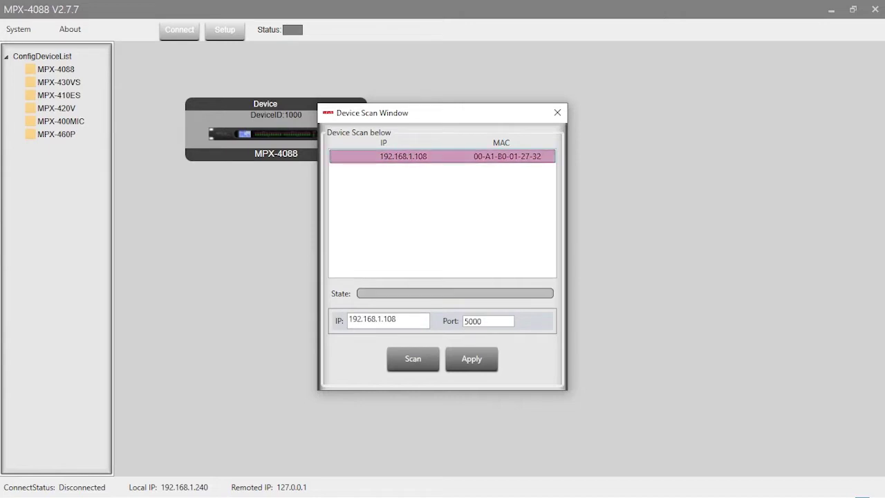
click(472, 358)
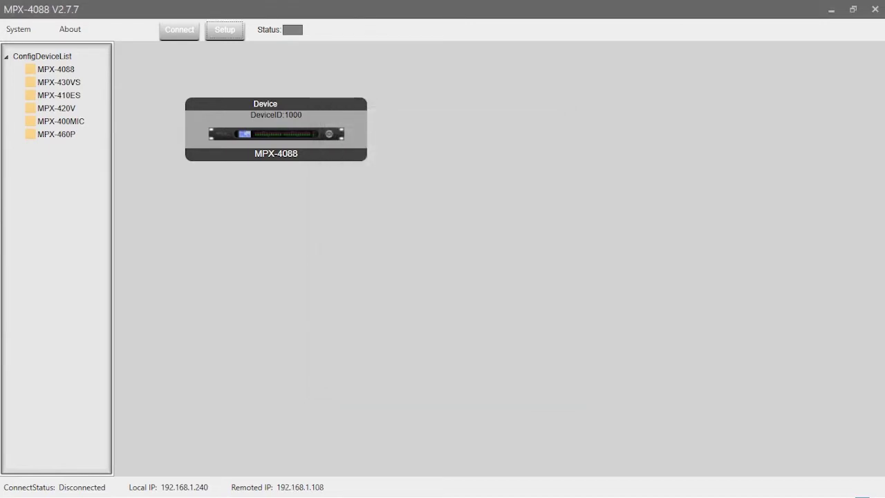
click(179, 29)
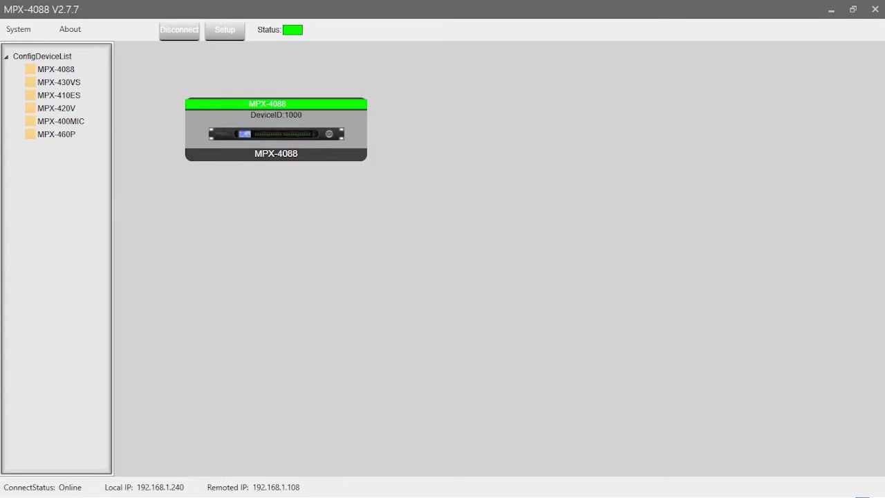
Add an MPX-400MIC module below the MPX-4088 and set its device ID to 1060.
drag(60, 121, 284, 269)
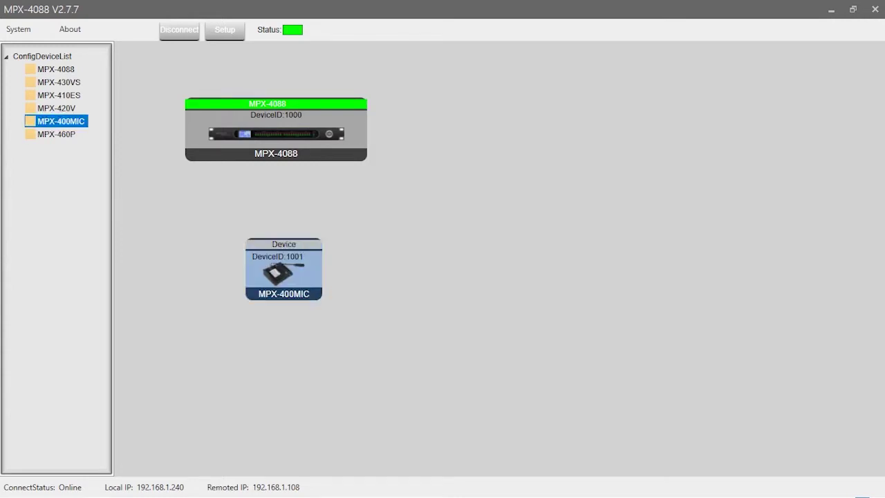
right_click(284, 285)
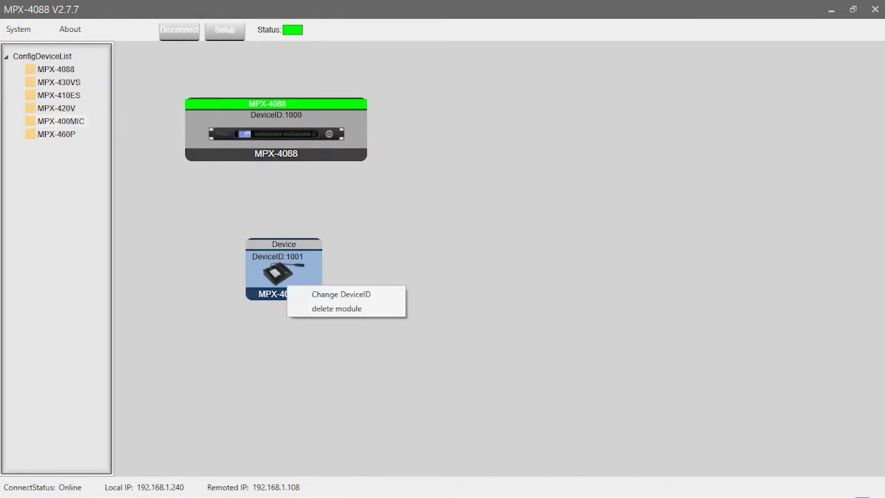
click(338, 293)
text(1060)
key(Return)
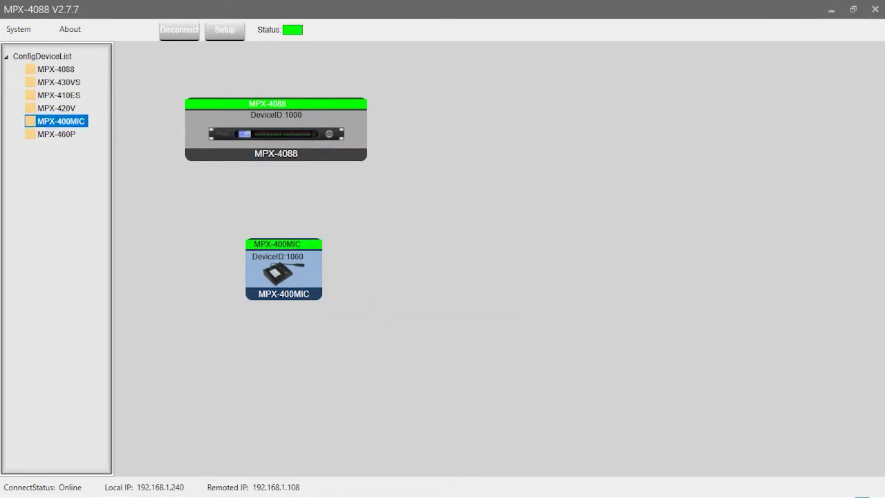
Add an MPX-460P module beside the MPX-400MIC and set its device ID to 1051.
drag(56, 134, 415, 288)
right_click(397, 267)
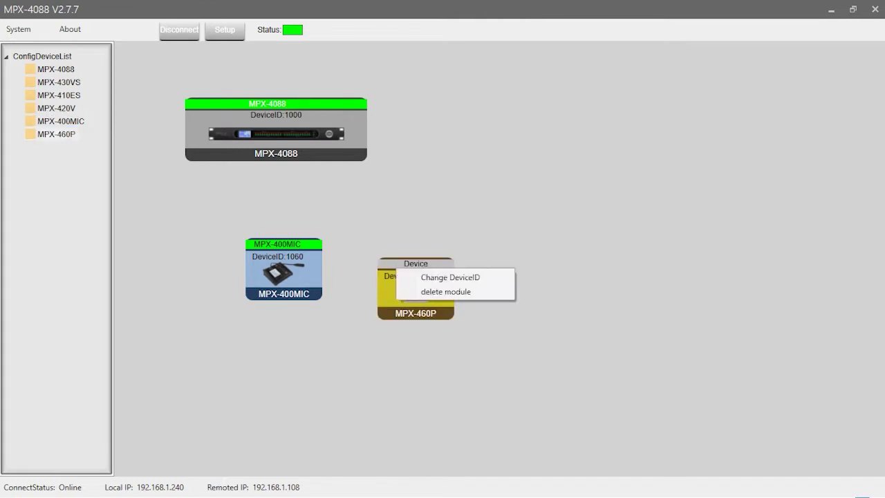
click(450, 275)
text(1051)
key(Return)
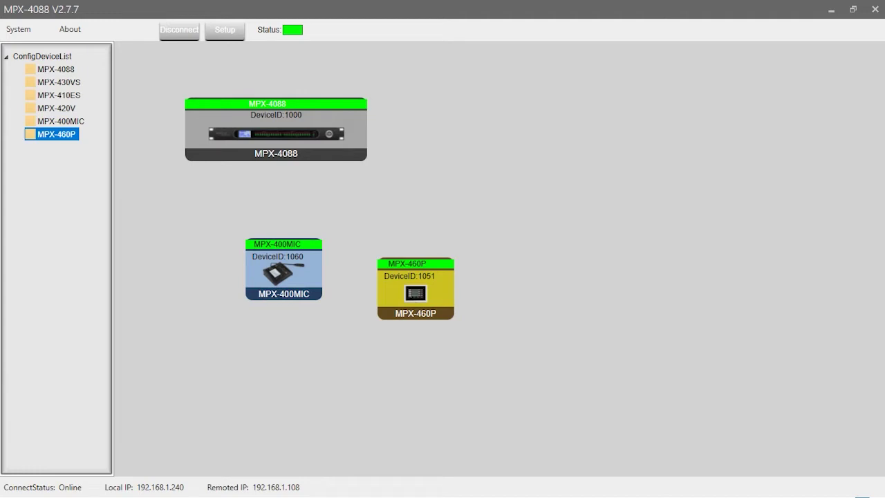
Add an MPX-420V module beside the other peripherals and set its device ID to 1050.
drag(56, 107, 572, 231)
right_click(556, 220)
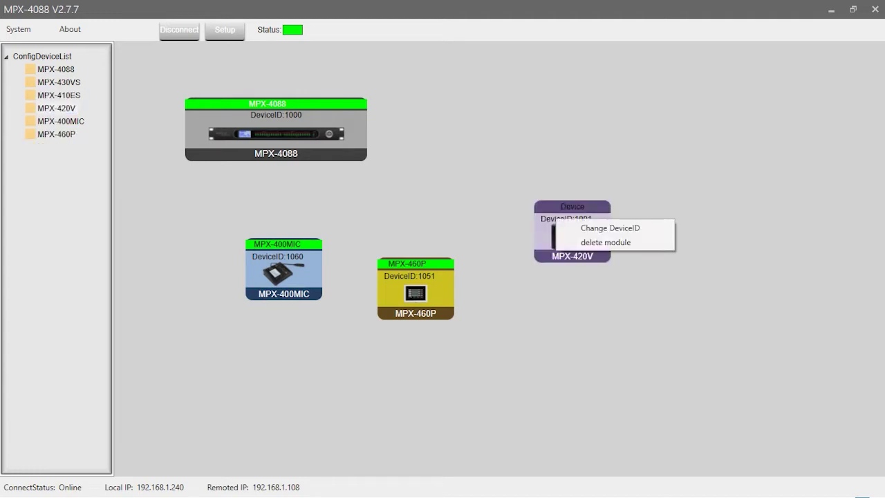
click(610, 227)
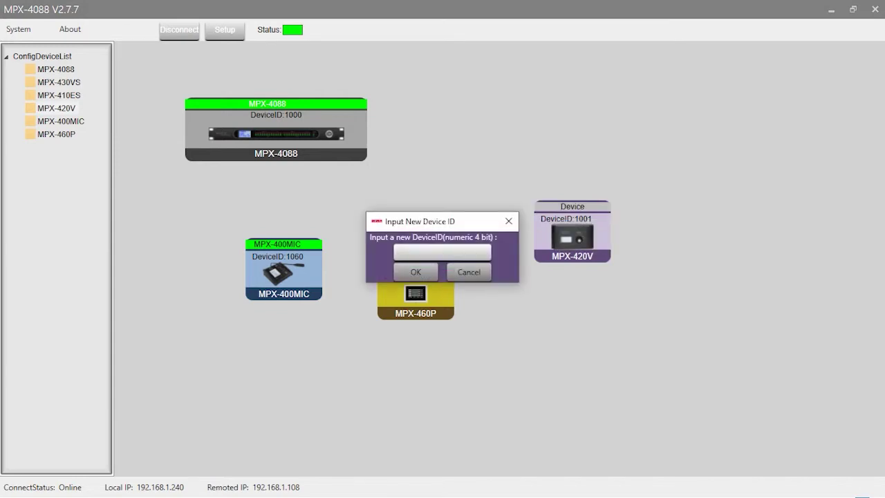
text(1050)
key(Return)
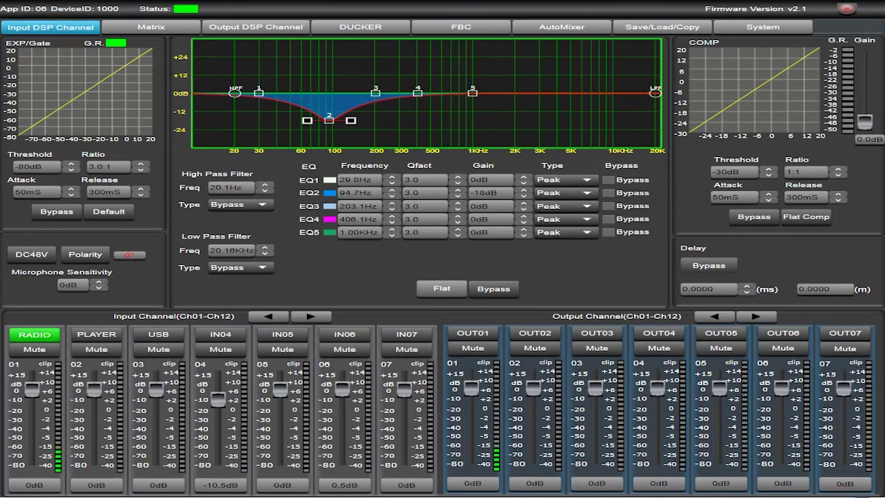
Raise the gain of EQ band 4 on the equalizer curve of the RADIO input channel.
click(417, 94)
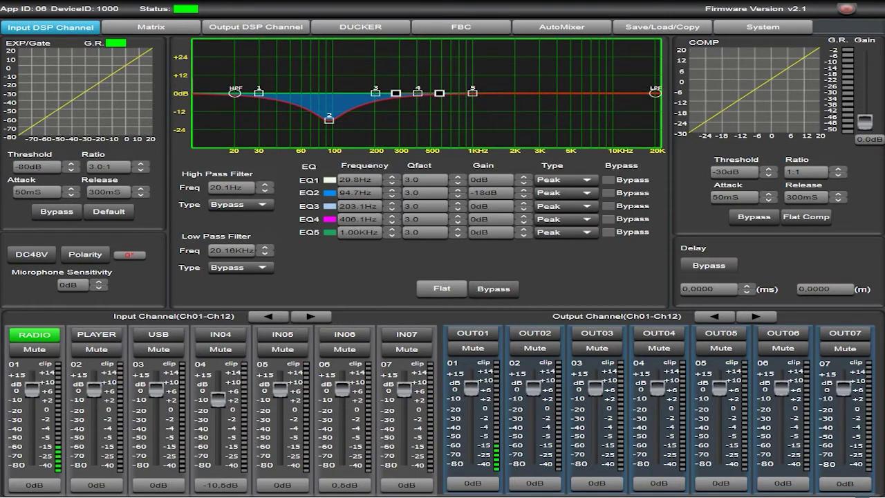
drag(417, 93, 417, 65)
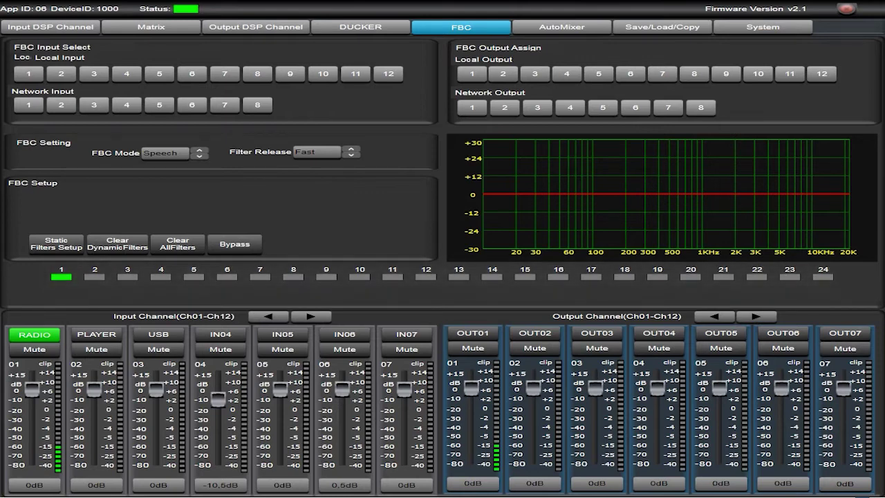
Review the AutoMixer settings, the preset and channel copy options, and the system settings of the MPX-4088.
click(562, 27)
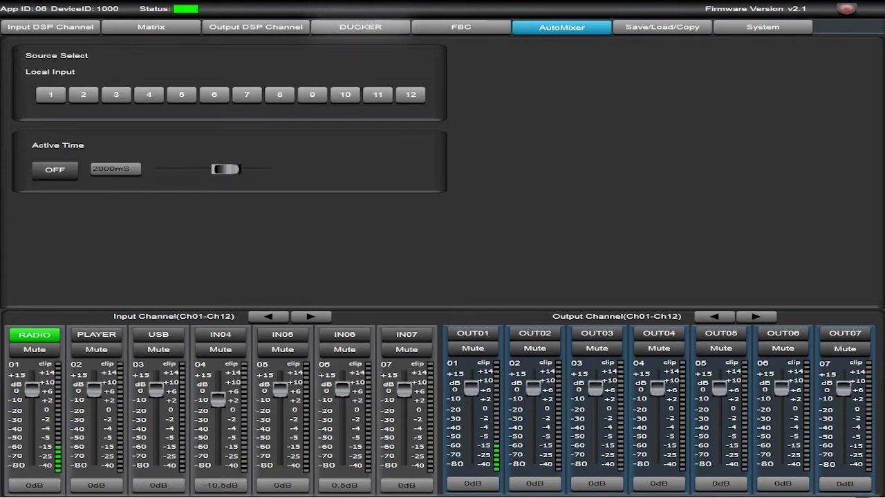
click(662, 27)
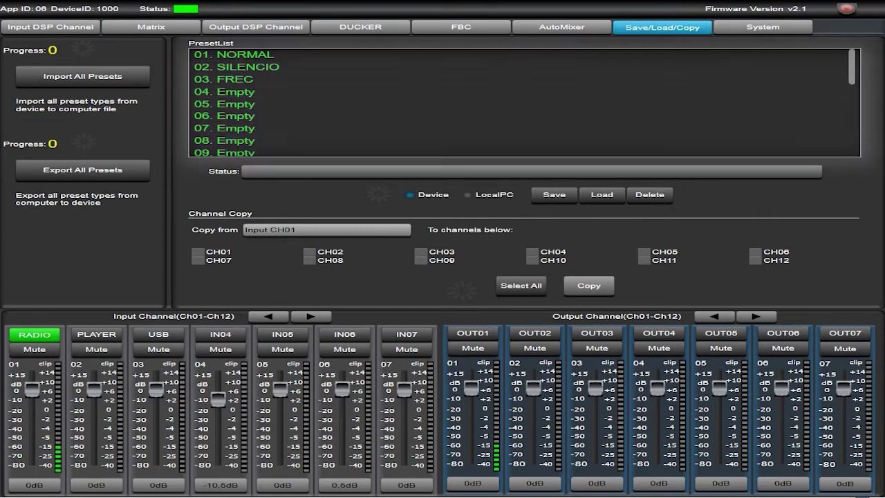
click(762, 27)
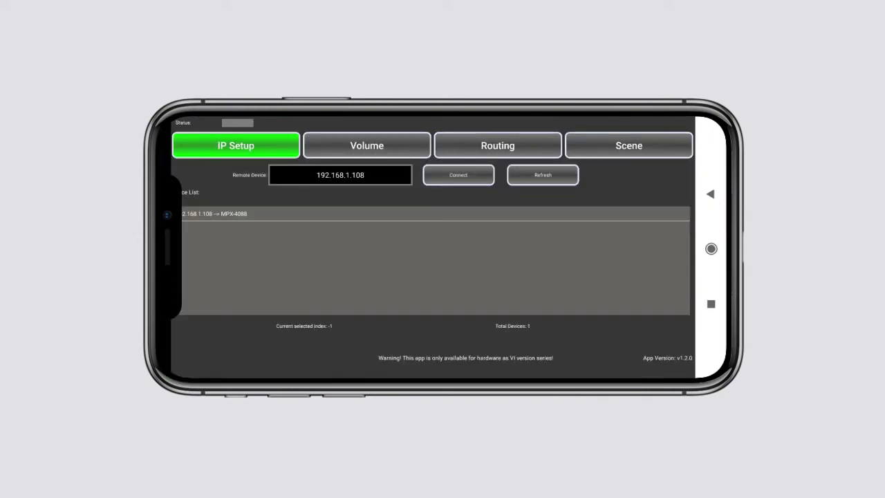
In the mobile control app, select the MPX-4088 at 192.168.1.108 and connect to it.
click(230, 215)
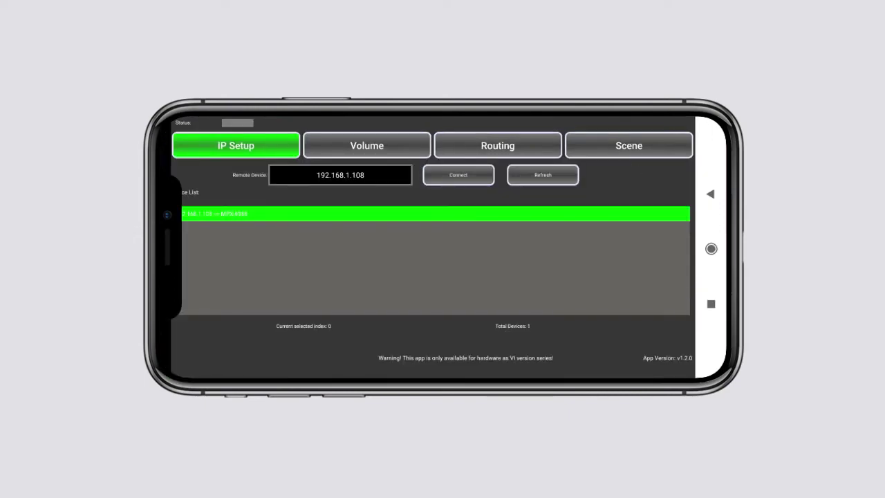
click(471, 176)
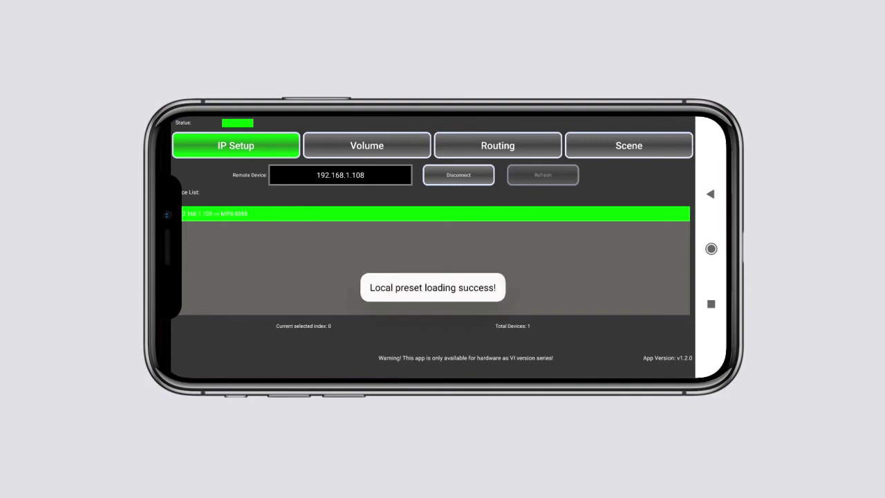
Lower the volume fader of the RADIO input, CH01.
click(385, 145)
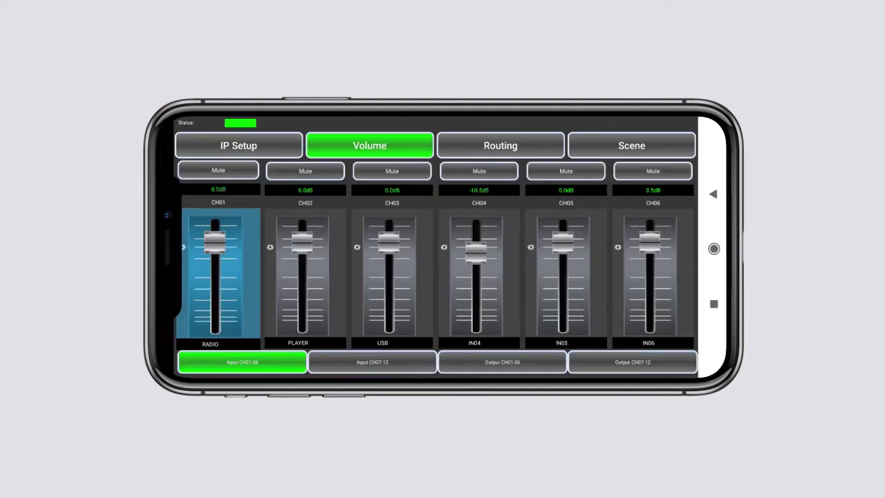
mouse_move(233, 239)
mouse_down()
mouse_move(231, 304)
mouse_move(233, 241)
mouse_move(230, 253)
mouse_up()
Examine the input routing to Output01 and the device's scene preset list.
click(502, 147)
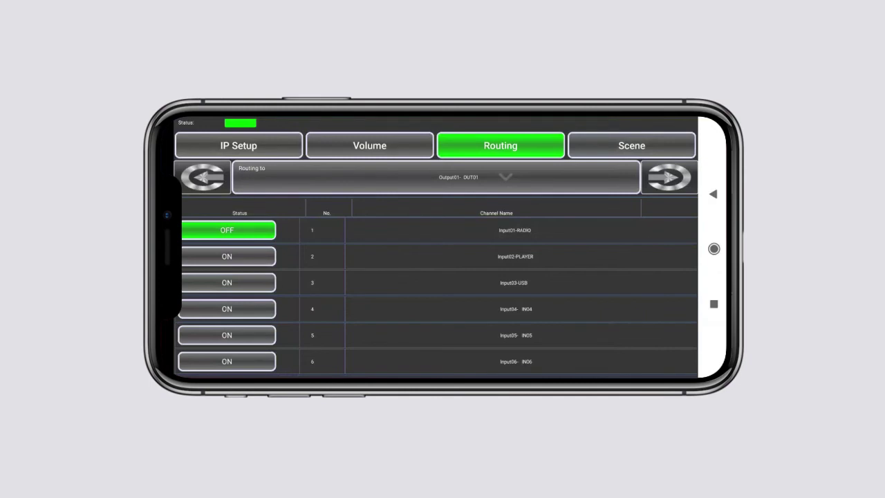
click(635, 145)
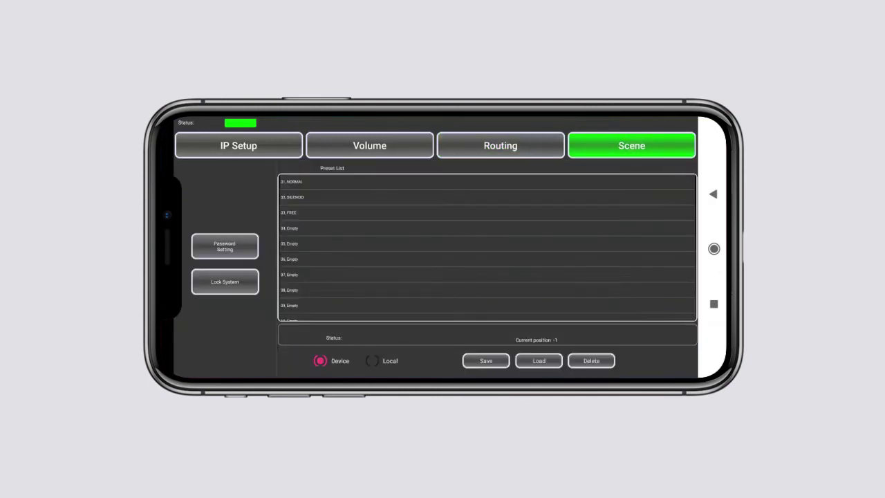